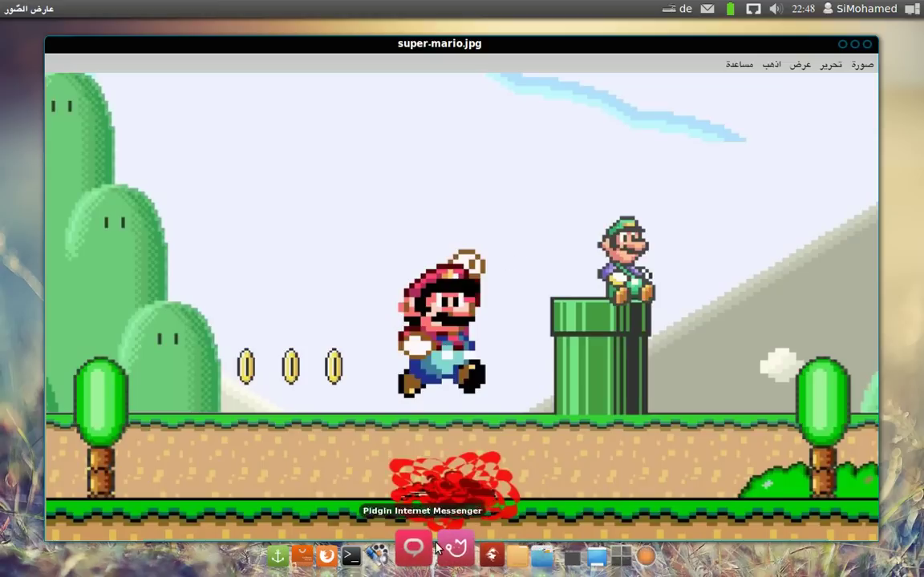
- Switch to the GIMP window showing the 800×800 mjma3-logo.png image
left_click(453, 549)
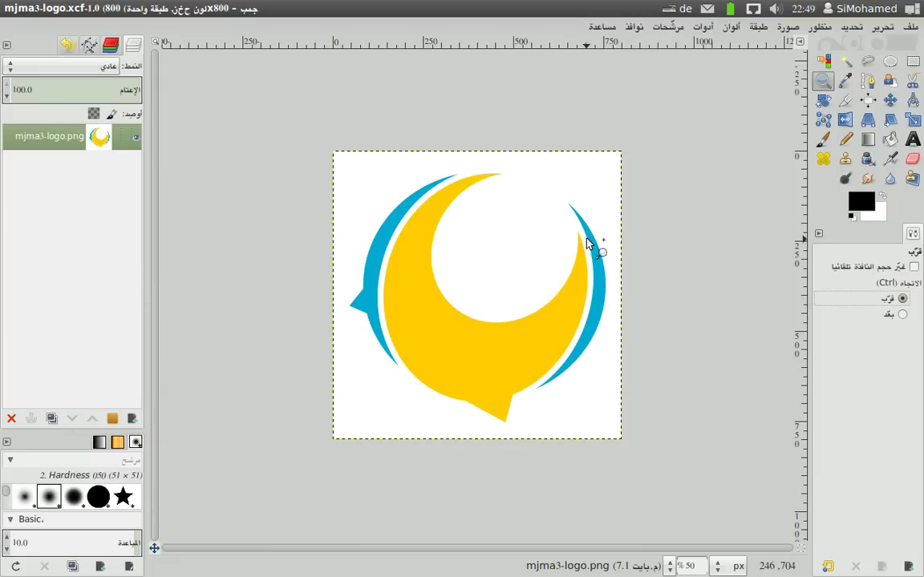
left_click(585, 245)
left_click(585, 245)
left_click(586, 244)
left_click(585, 243)
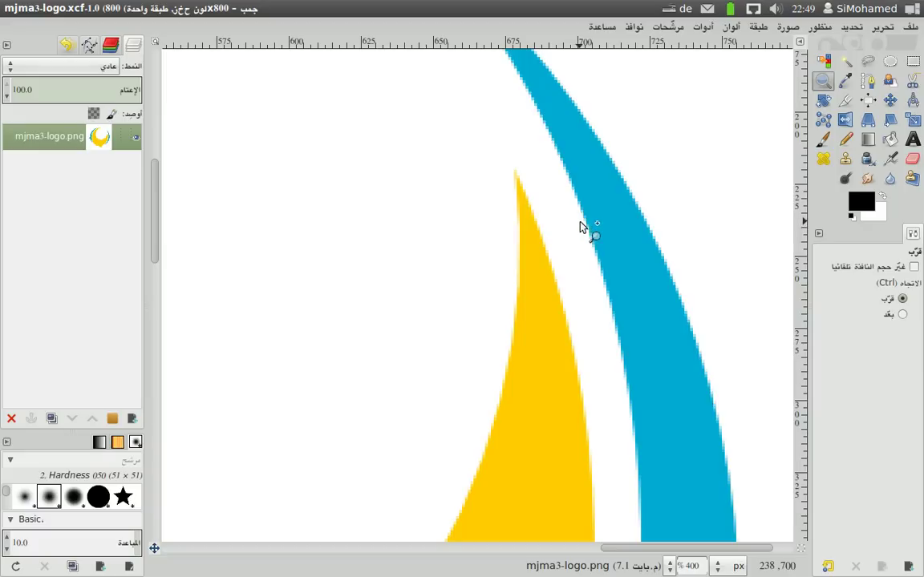
left_click(578, 230)
left_click(580, 227)
left_click(583, 227)
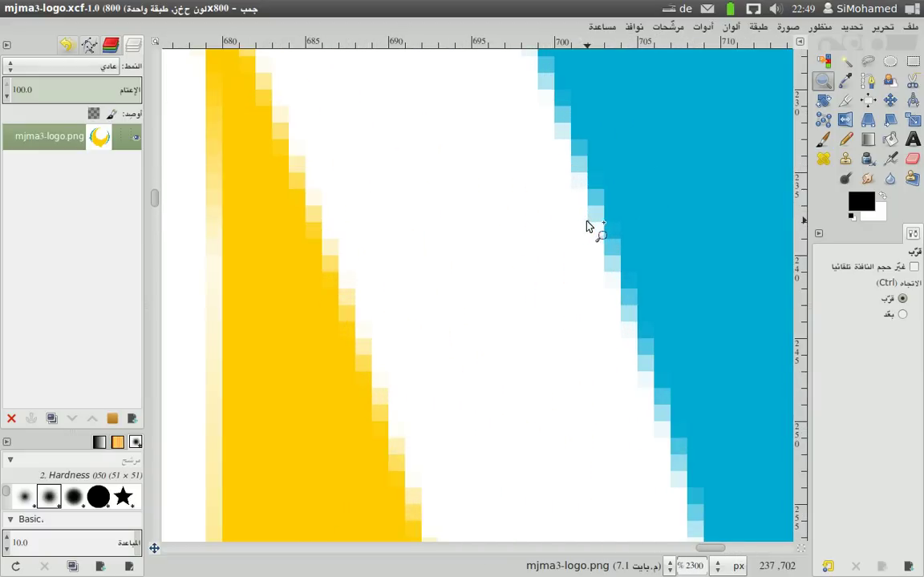
left_click(590, 228)
left_click(599, 206)
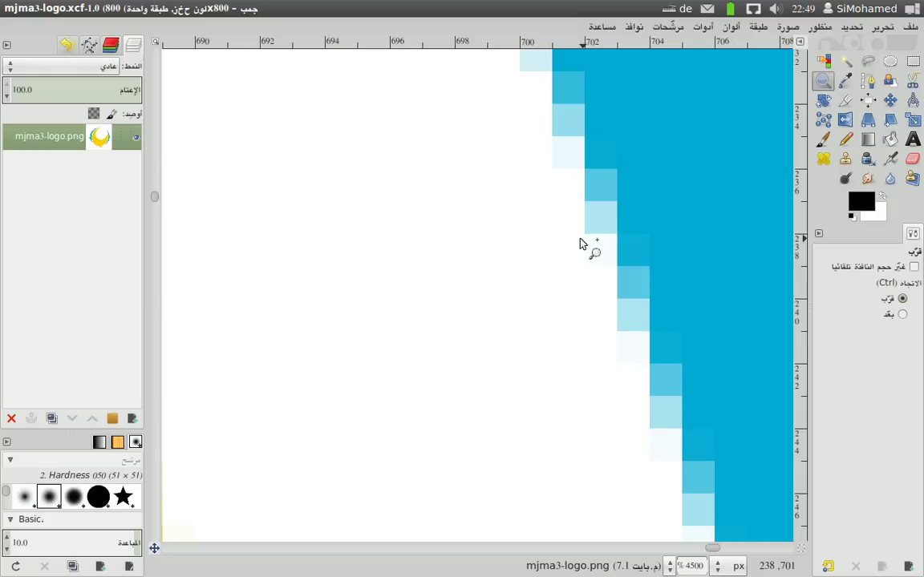
left_click(898, 315)
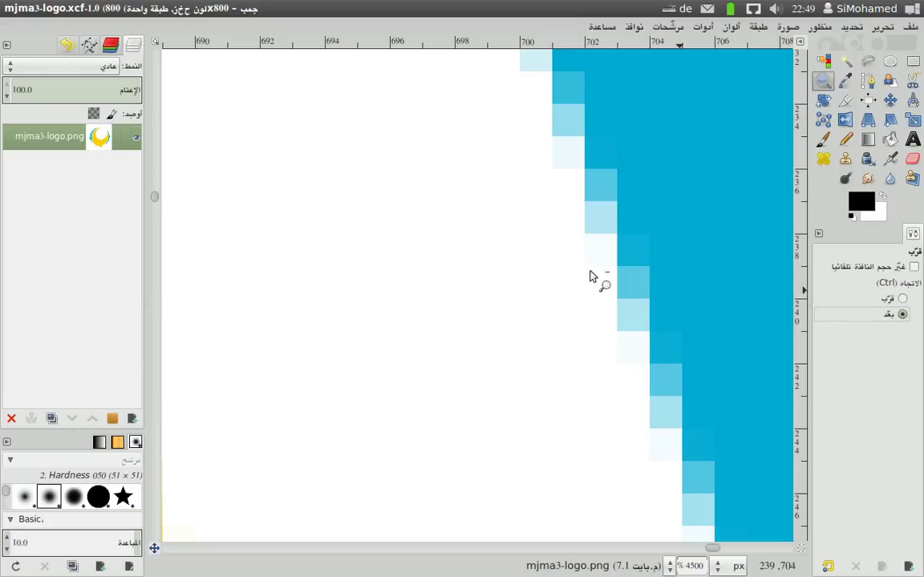
left_click(584, 273)
left_click(584, 274)
left_click(584, 274)
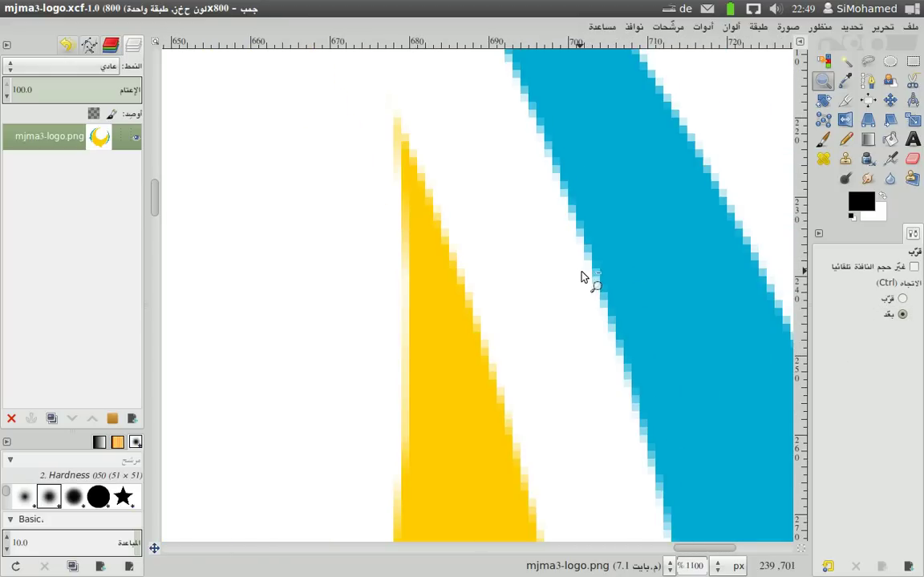
left_click(585, 277)
left_click(580, 284)
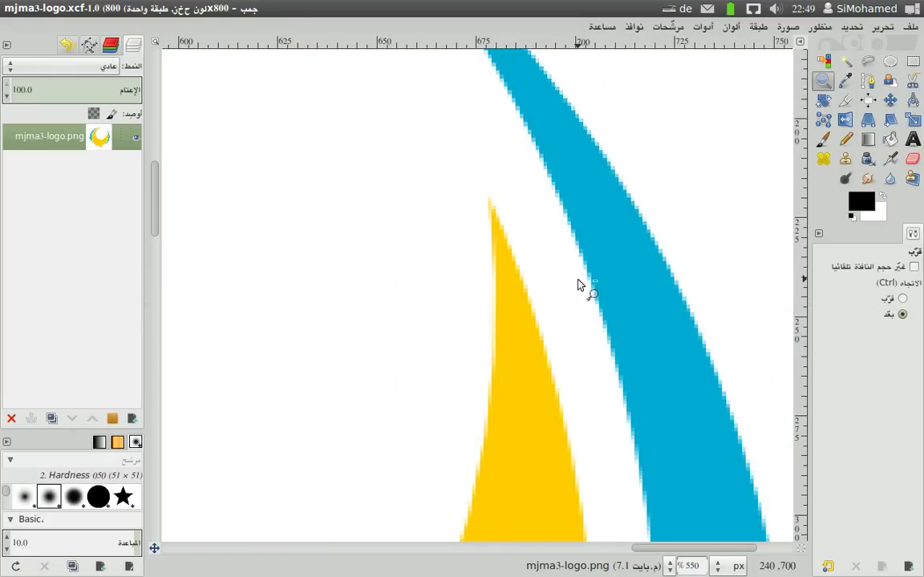
left_click(575, 284)
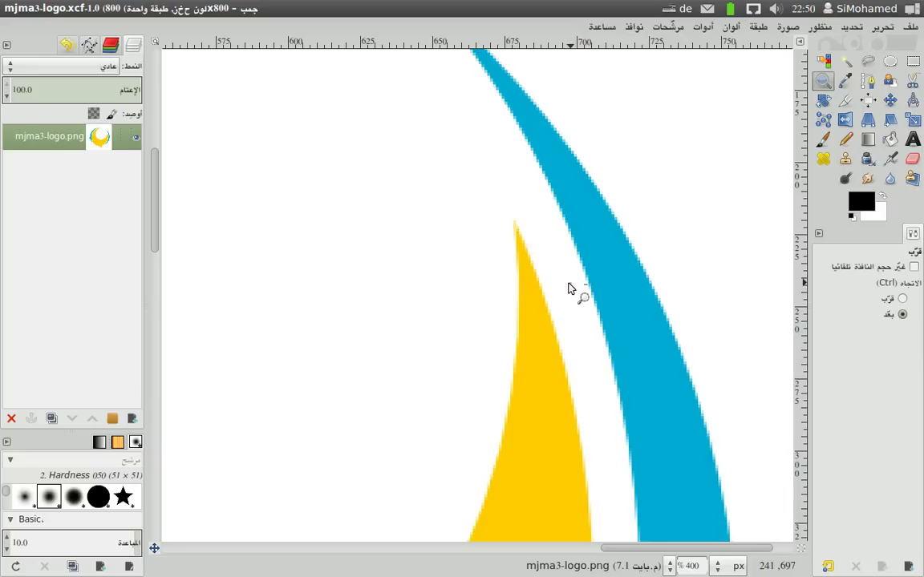
left_click(566, 288)
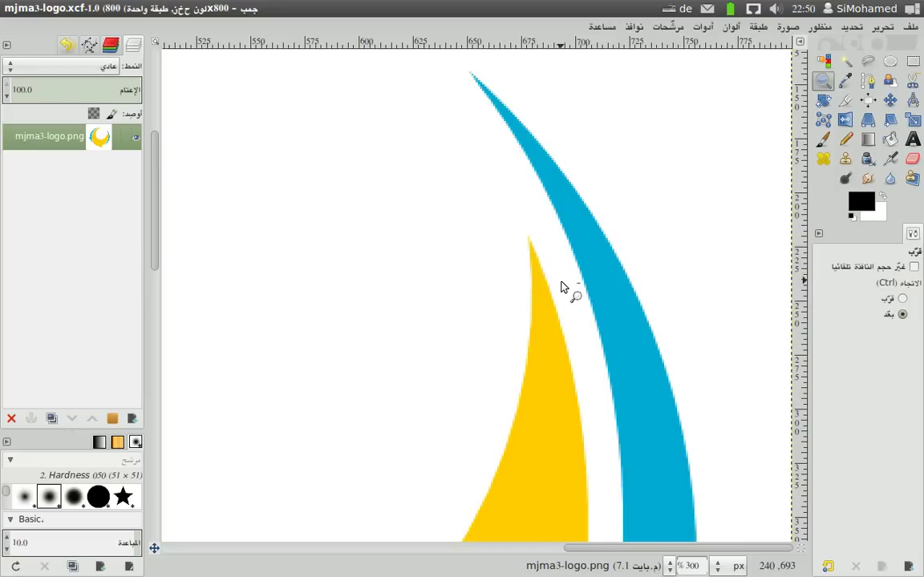
left_click(565, 284)
left_click(563, 290)
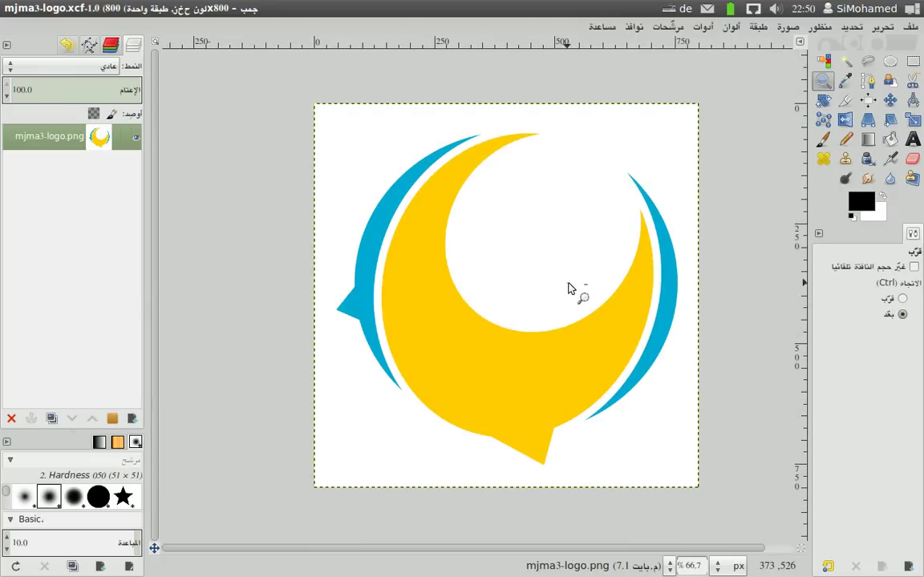
left_click(568, 287)
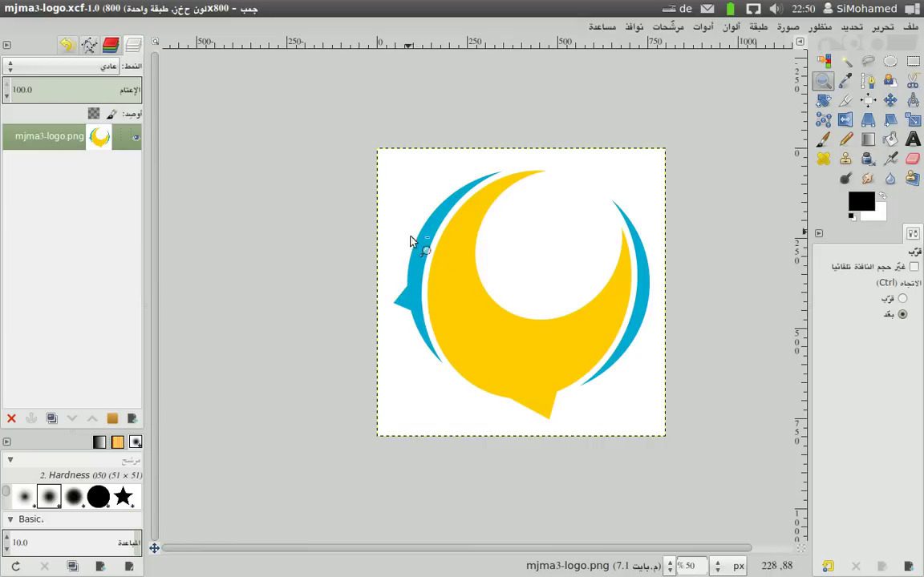
left_click(521, 546)
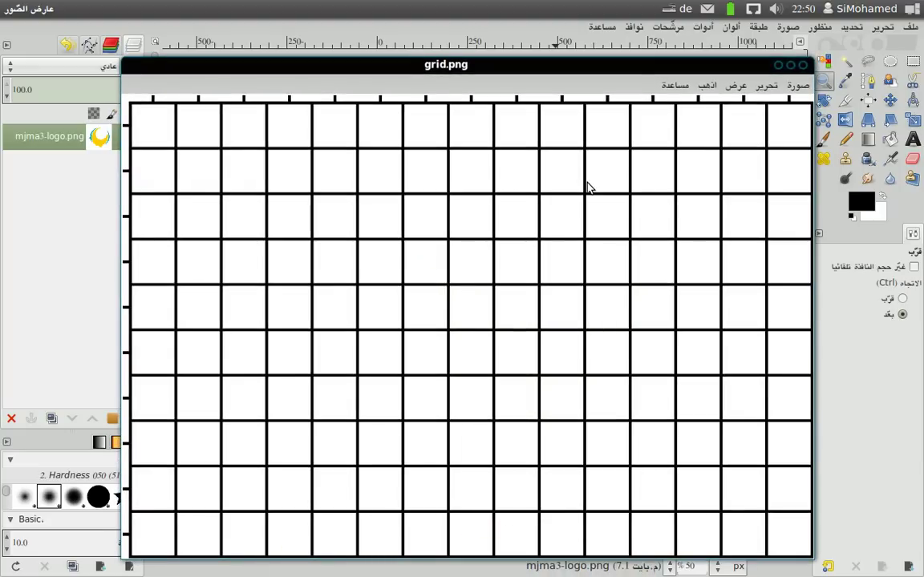
- Move and restore the grid.png viewer, then raise the super-mario.jpg viewer in front of it
mouse_move(568, 64)
left_mouse_down()
mouse_move(632, 60)
mouse_move(644, 47)
left_mouse_up()
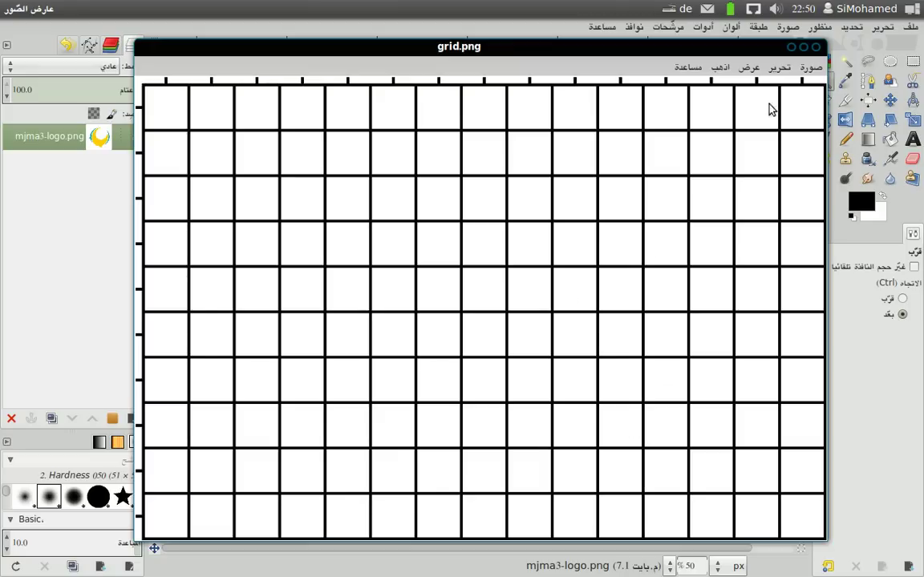
left_click(804, 46)
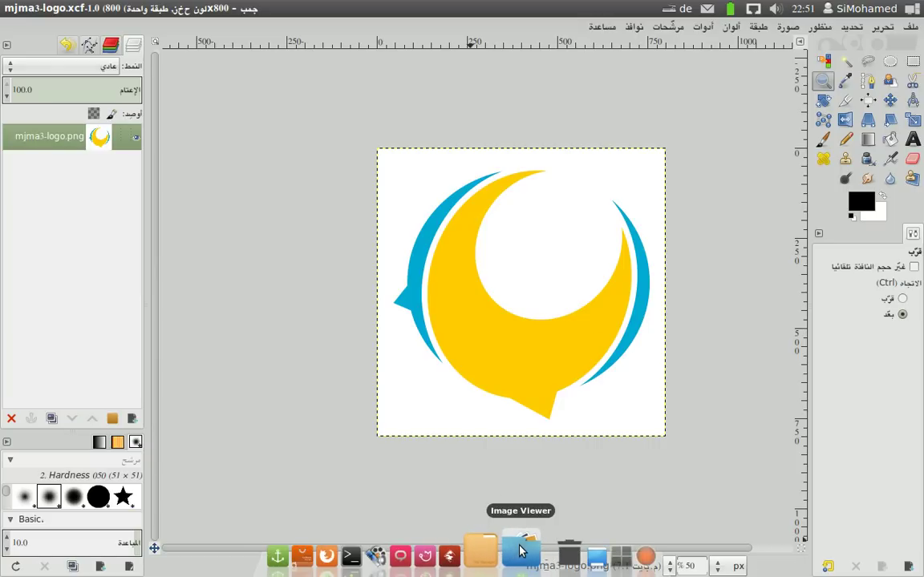
left_click(521, 552)
left_click(523, 555)
left_click(521, 555)
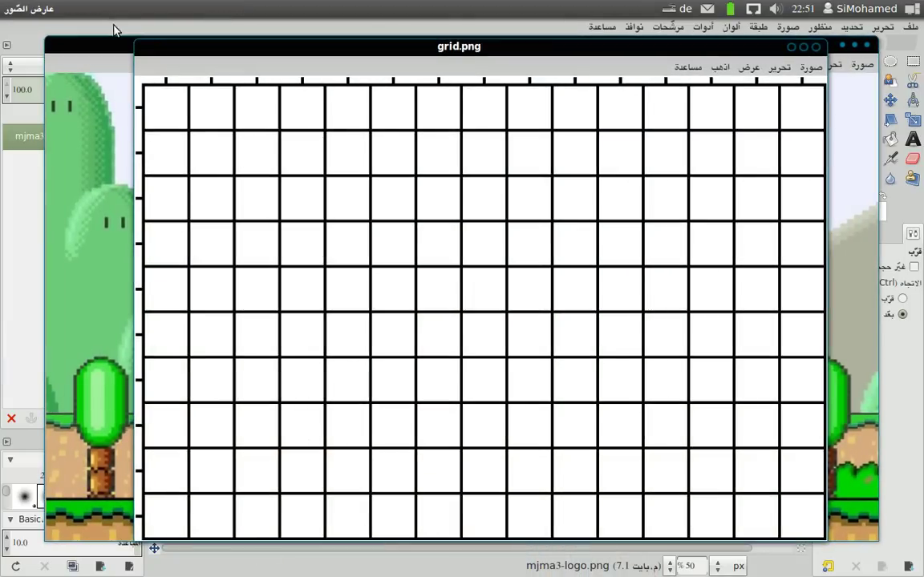
left_click(91, 44)
left_click_drag(516, 47, 518, 42)
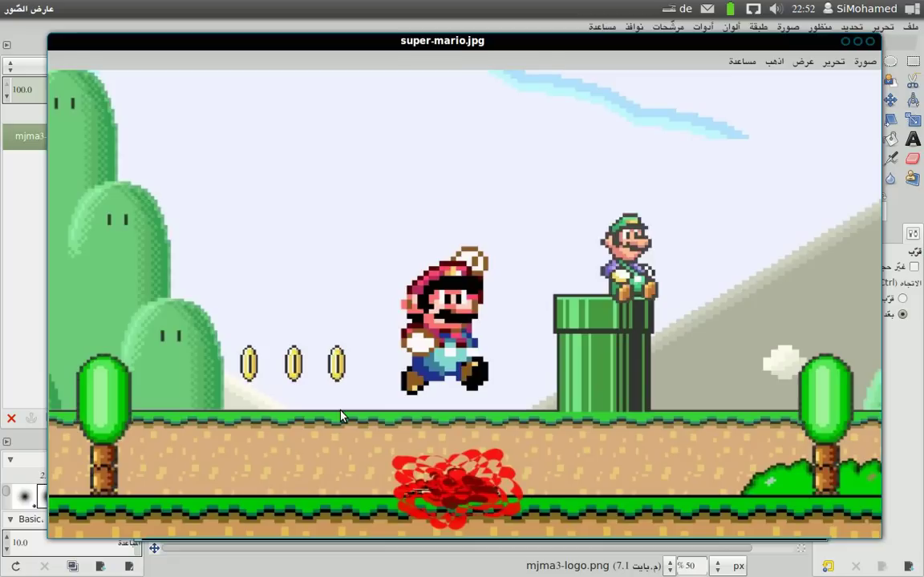
mouse_move(440, 552)
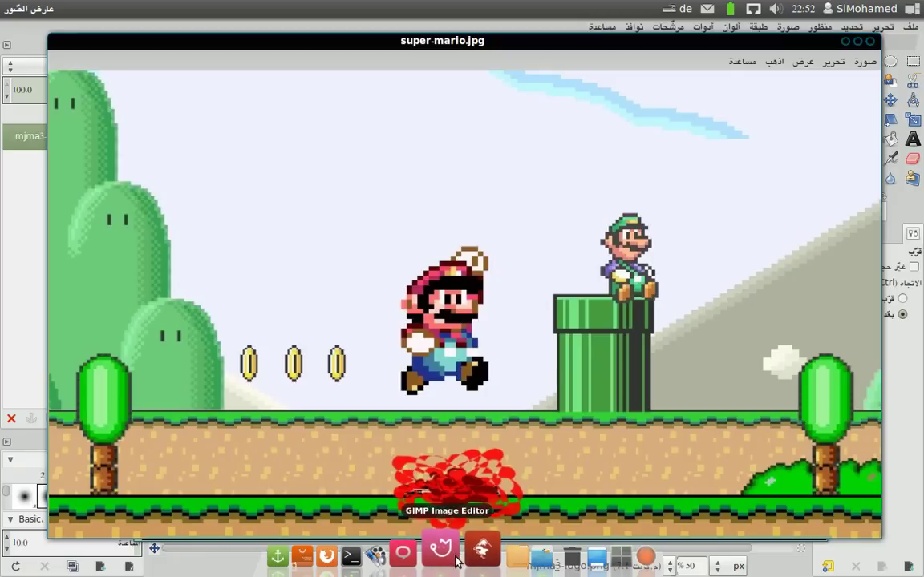
- Switch to mjma3-logo.svg in Inkscape and zoom repeatedly into the blue arc's edge
left_click(470, 550)
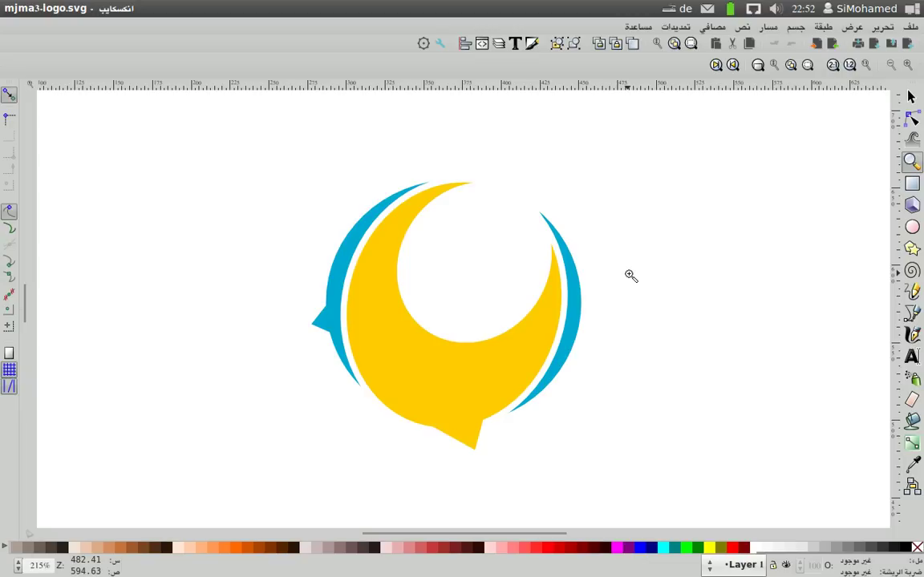
left_click(563, 267)
left_click(563, 268)
left_click(565, 268)
left_click(567, 269)
left_click(570, 269)
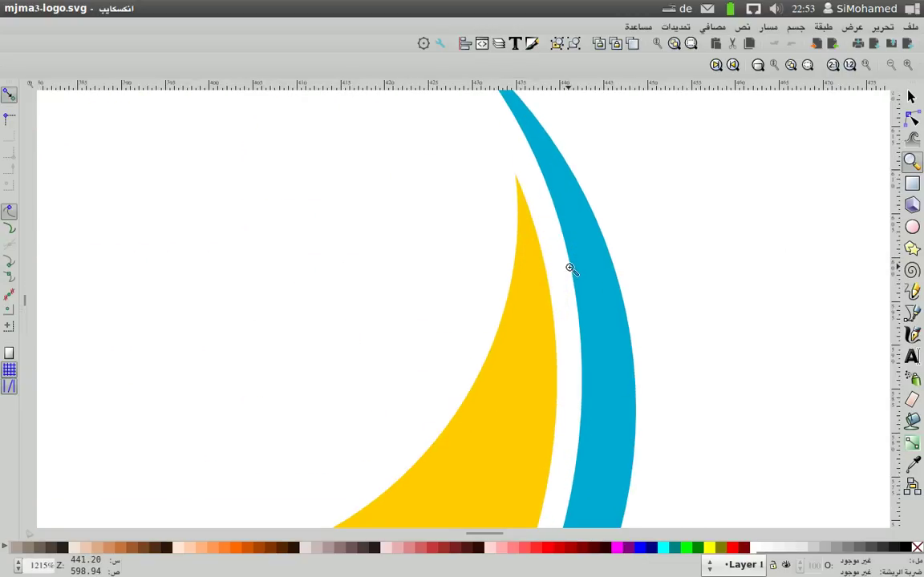
left_click(570, 268)
left_click(570, 270)
left_click(571, 269)
left_click(572, 271)
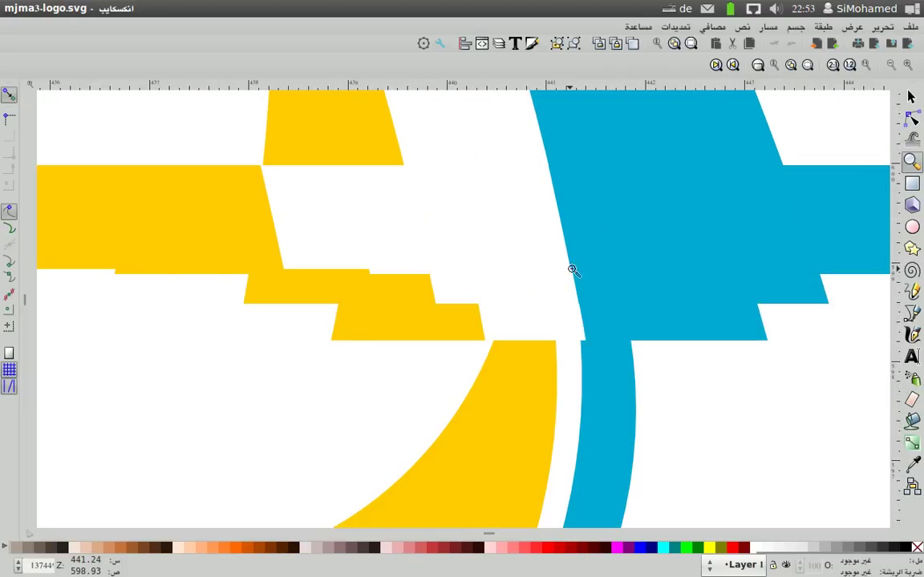
left_click(571, 273)
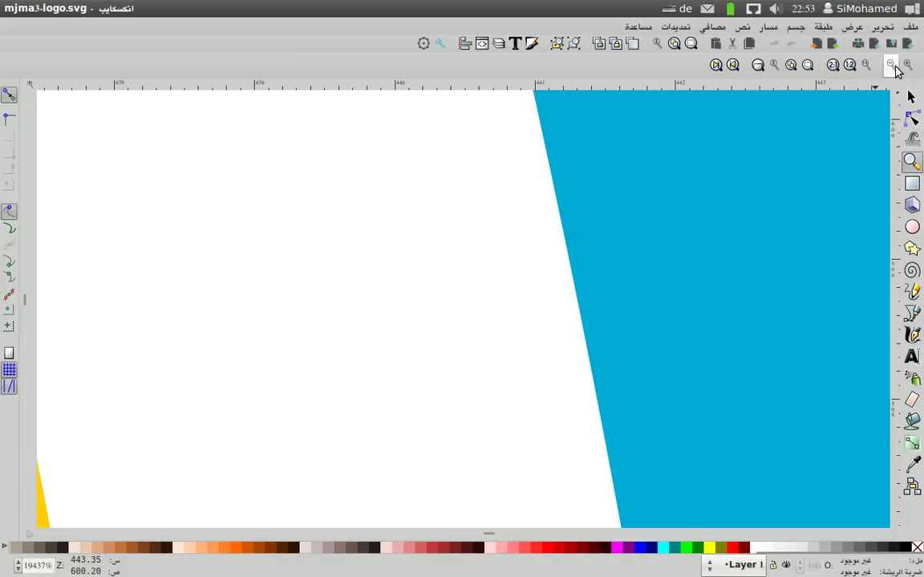
- Zoom back out until the yellow and blue curved logo shapes reappear
left_click(890, 65)
left_click(890, 65)
left_click(890, 66)
double_click(890, 66)
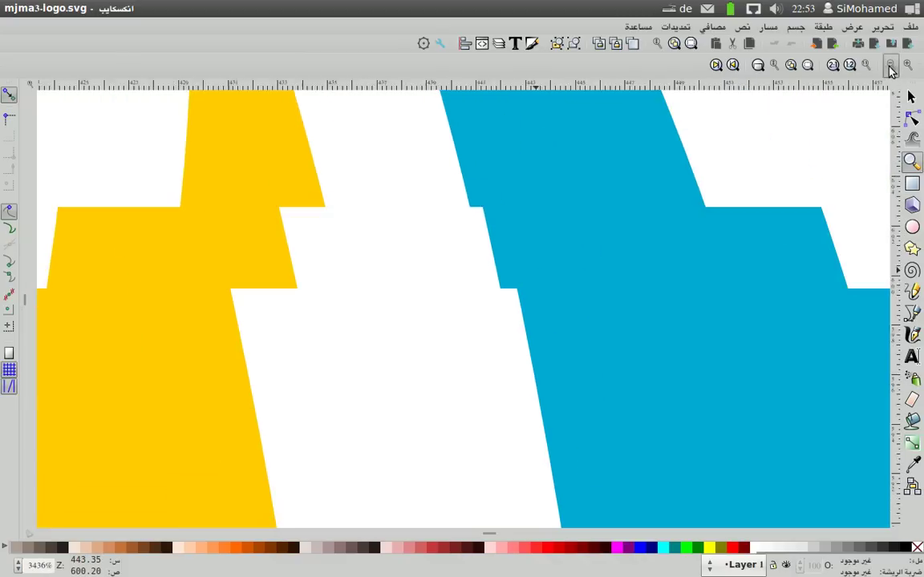
double_click(890, 66)
double_click(890, 66)
left_click(890, 65)
- Zoom out to 152% so the whole logo is small, and scroll to centre it
left_click(890, 66)
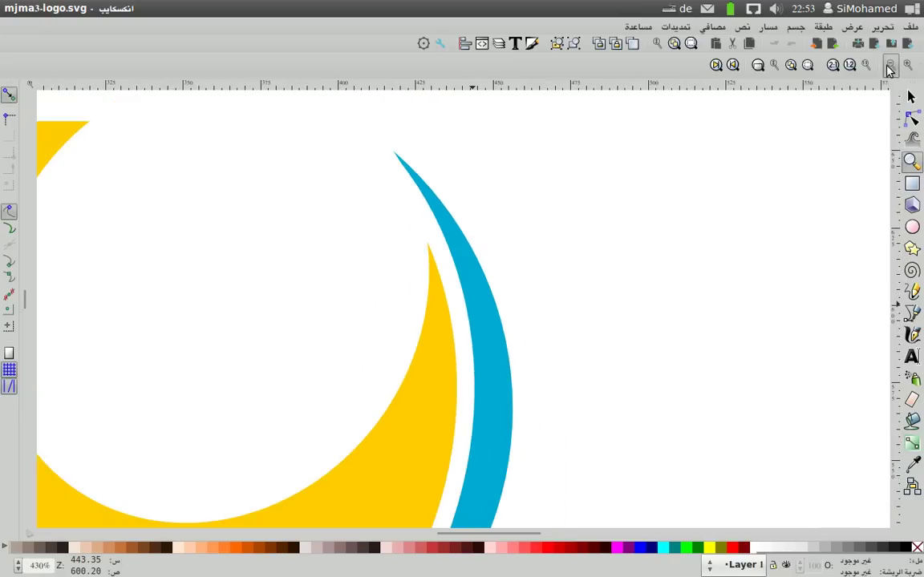
left_click(890, 66)
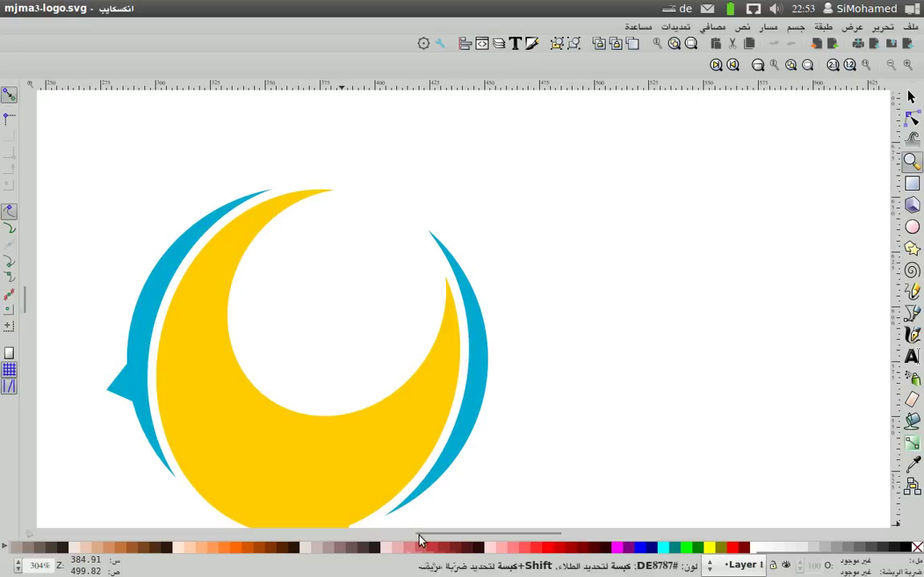
left_click(342, 344)
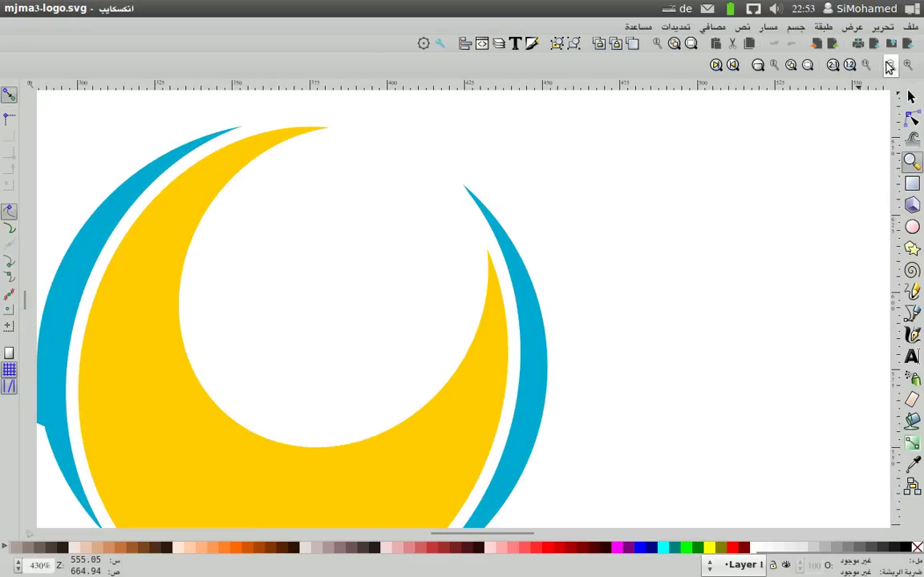
left_click(805, 65)
left_click(555, 193)
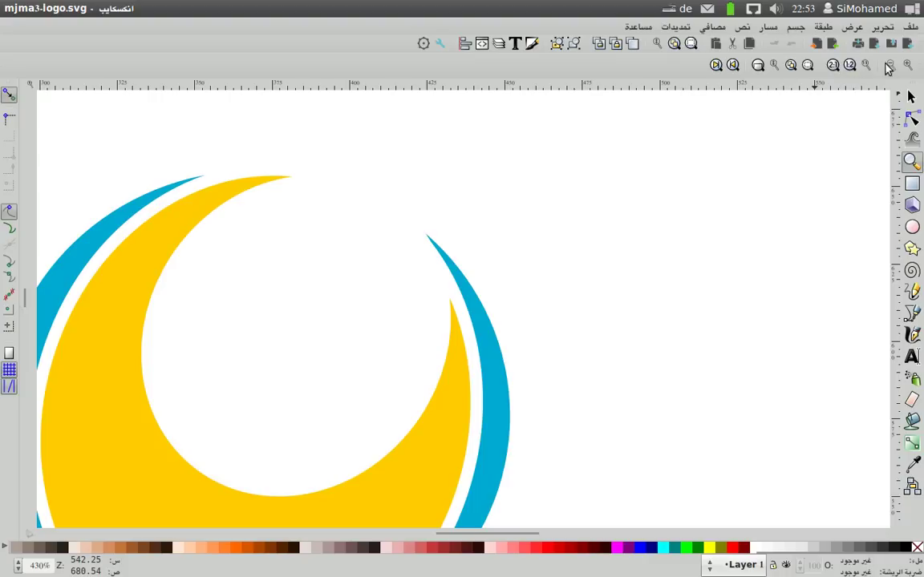
left_click(890, 66)
left_click(890, 66)
left_click(890, 66)
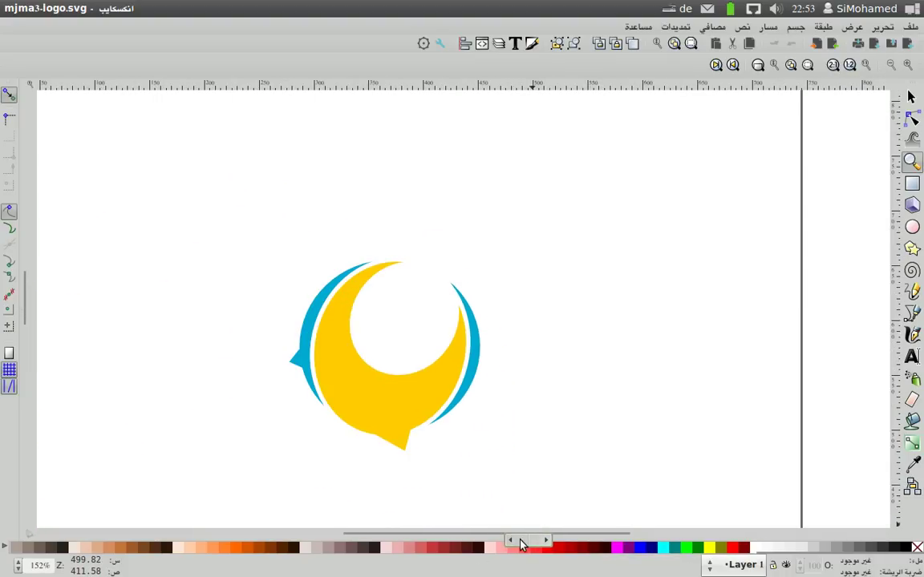
left_click_drag(529, 537, 474, 539)
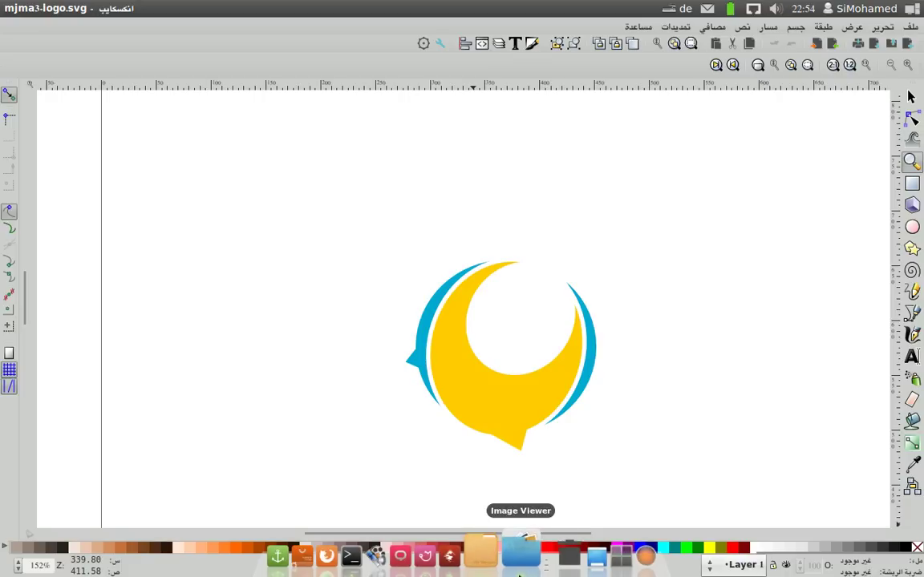
mouse_move(373, 553)
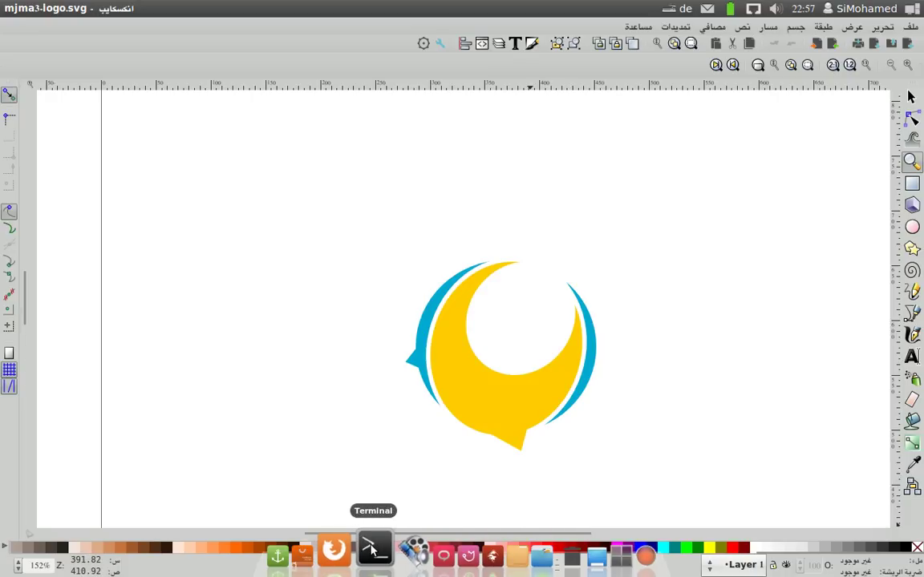
- Raise the Terminal window above the Inkscape logo drawing
left_click(370, 551)
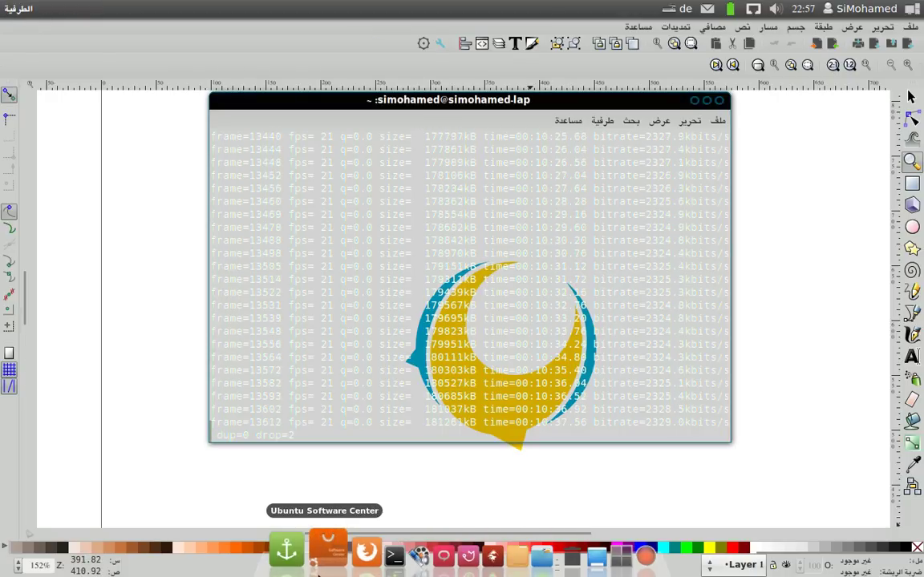